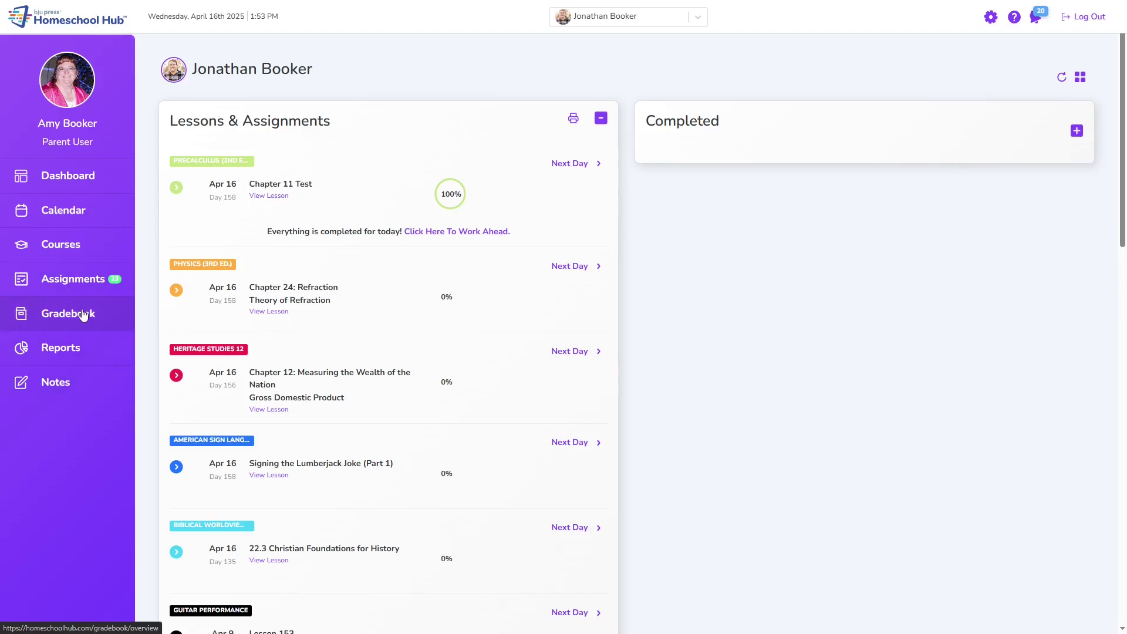
From Jonathan's gradebook, start a new Grade Report from the print menu.
{"action": "left_click", "coordinate": [82, 316]}
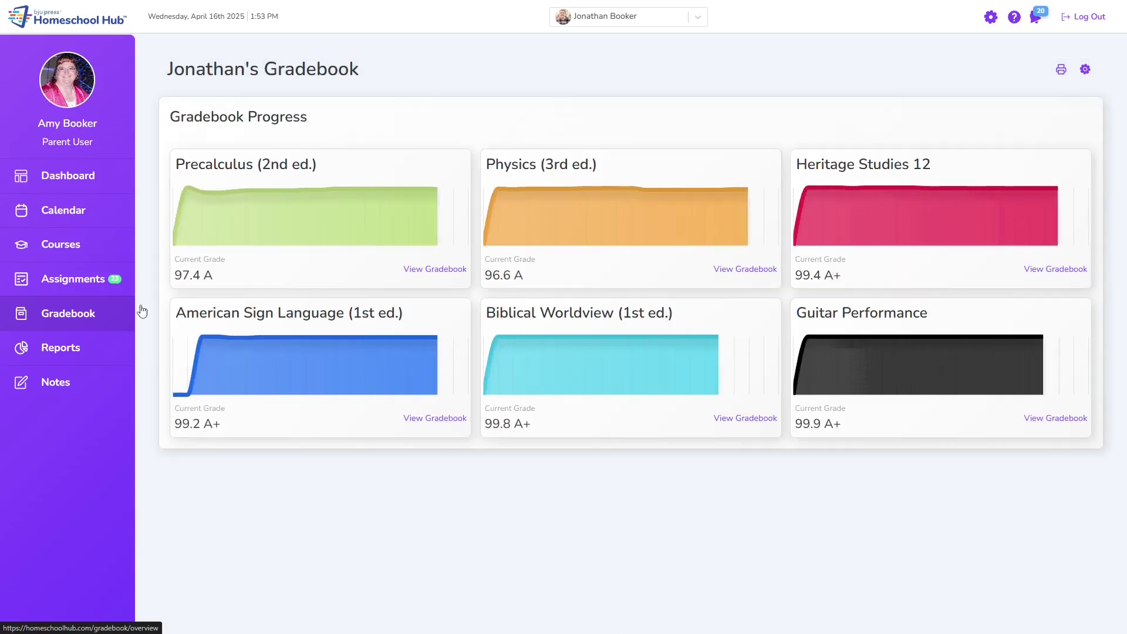
{"action": "left_click", "coordinate": [1060, 71]}
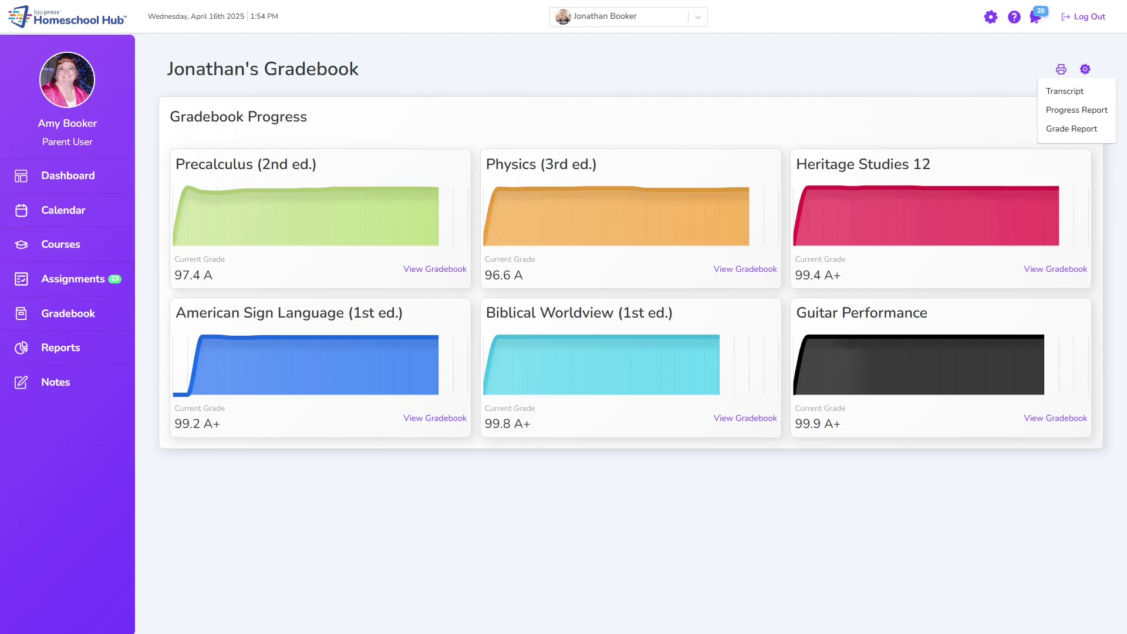
{"action": "left_click", "coordinate": [1067, 129]}
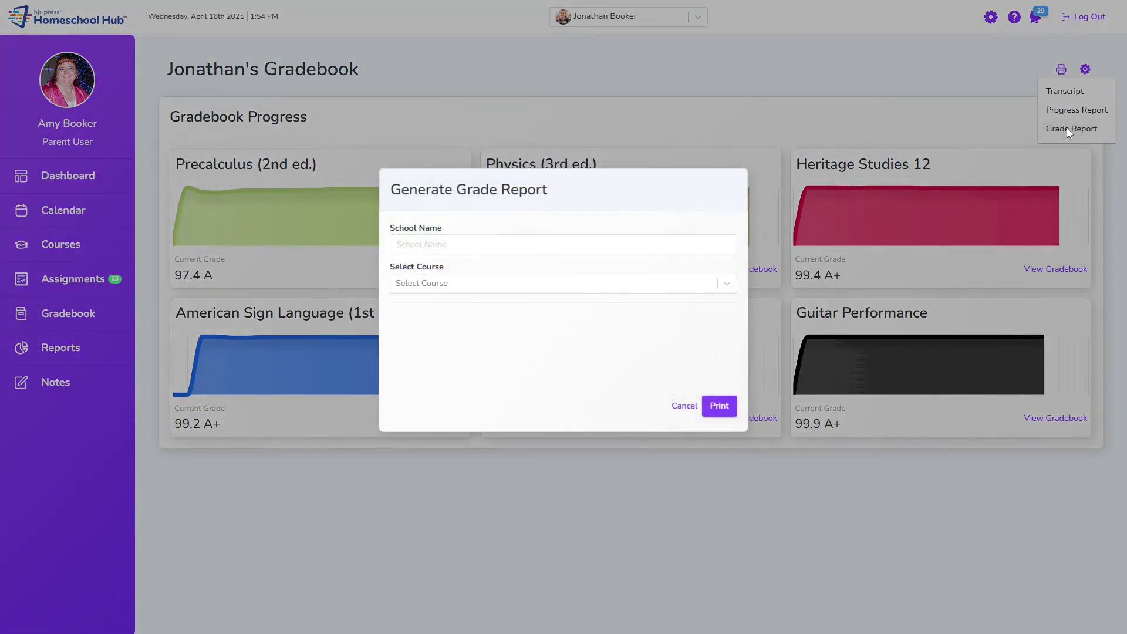
Fill the grade report with school Booker Christian Academy, course Heritage Studies 12, and All categories.
{"action": "left_click", "coordinate": [560, 244]}
{"action": "type", "text": "Booker Christian Acade"}
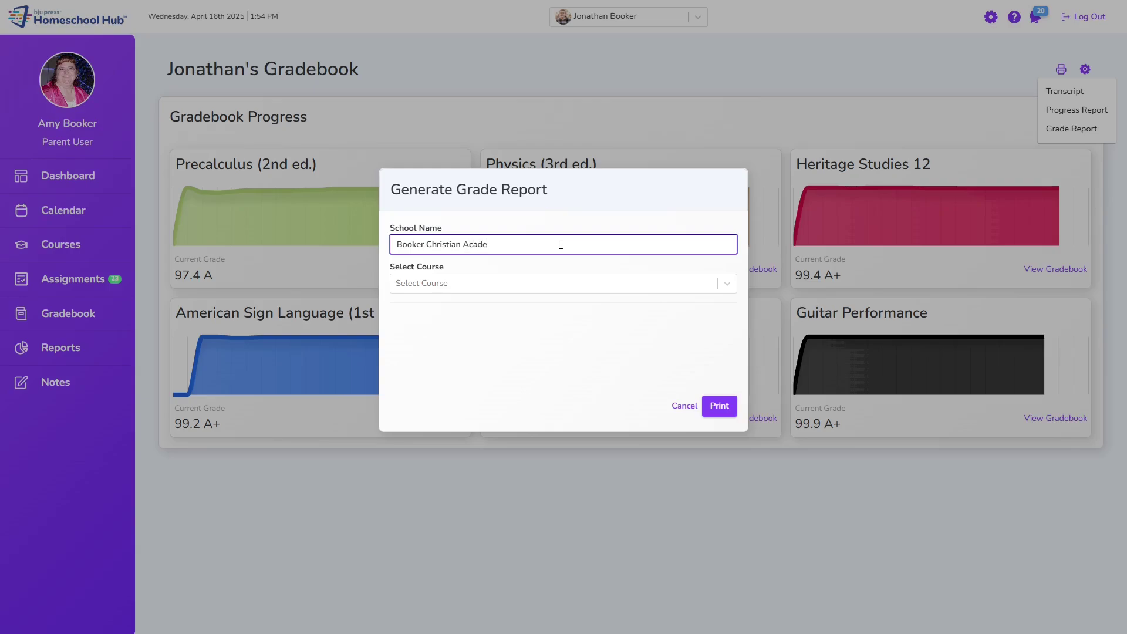
{"action": "type", "text": "my"}
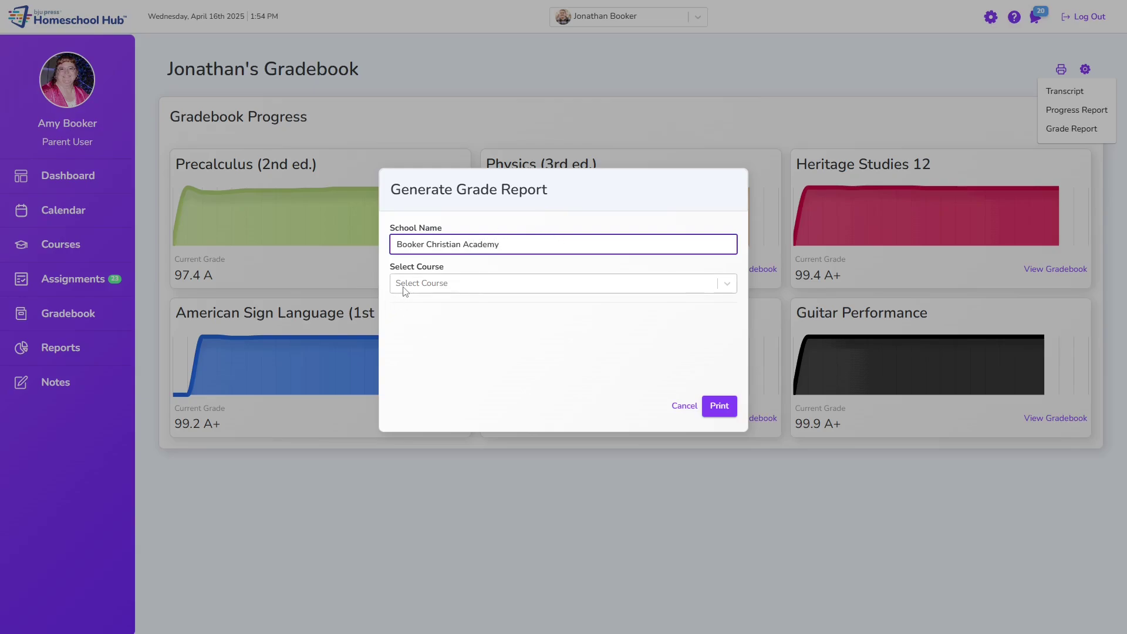
{"action": "left_click", "coordinate": [404, 288]}
{"action": "left_click", "coordinate": [412, 307]}
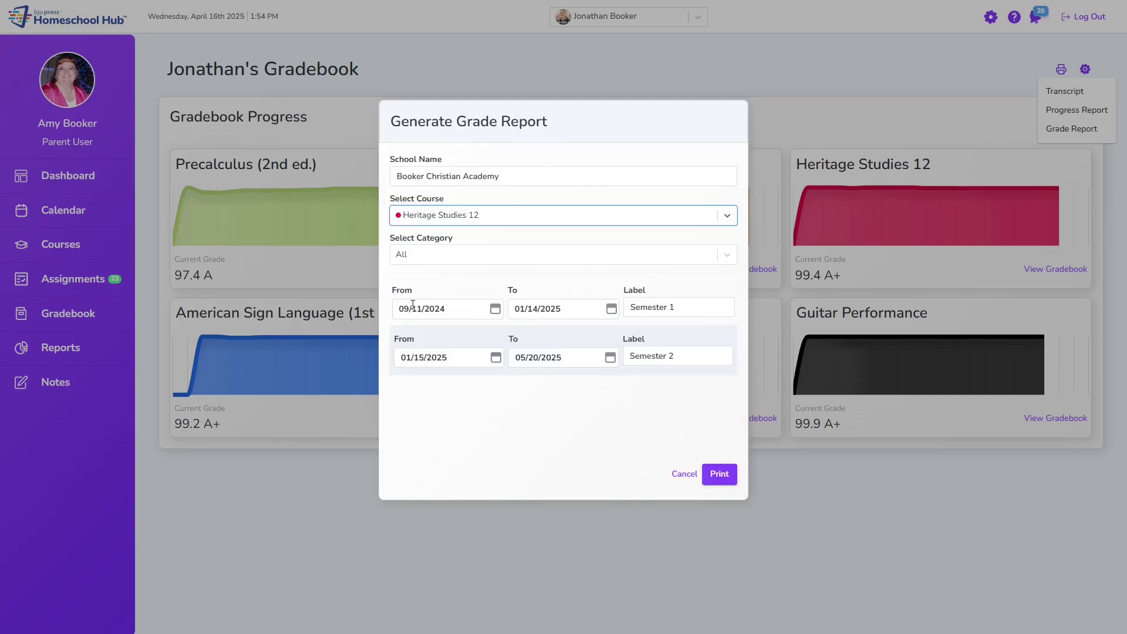
{"action": "left_click", "coordinate": [454, 255]}
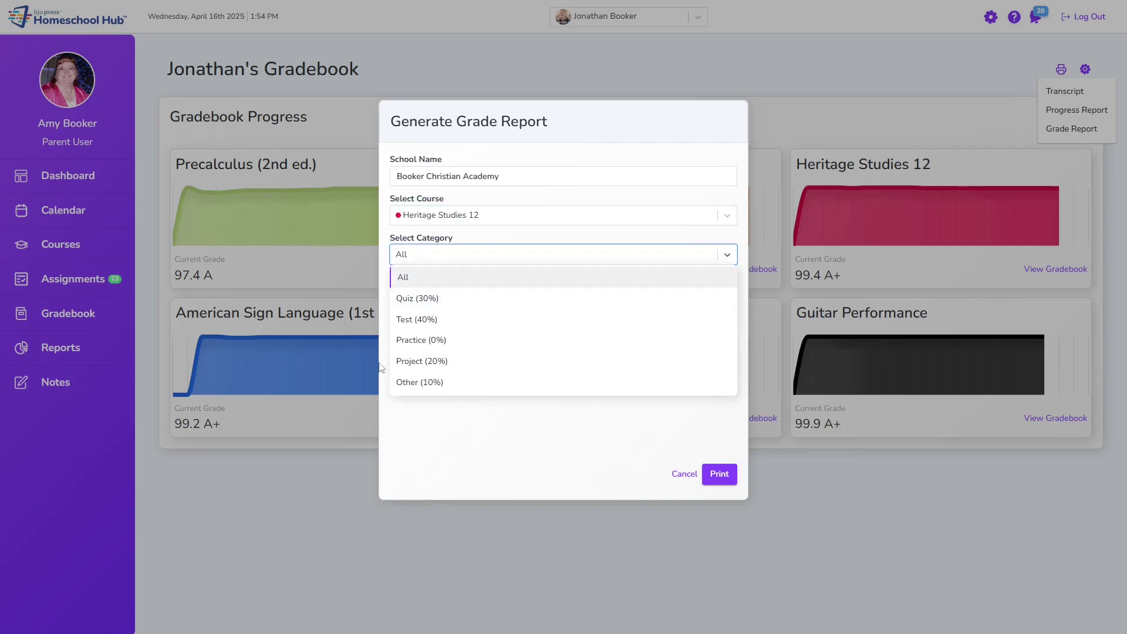
{"action": "left_click", "coordinate": [486, 447]}
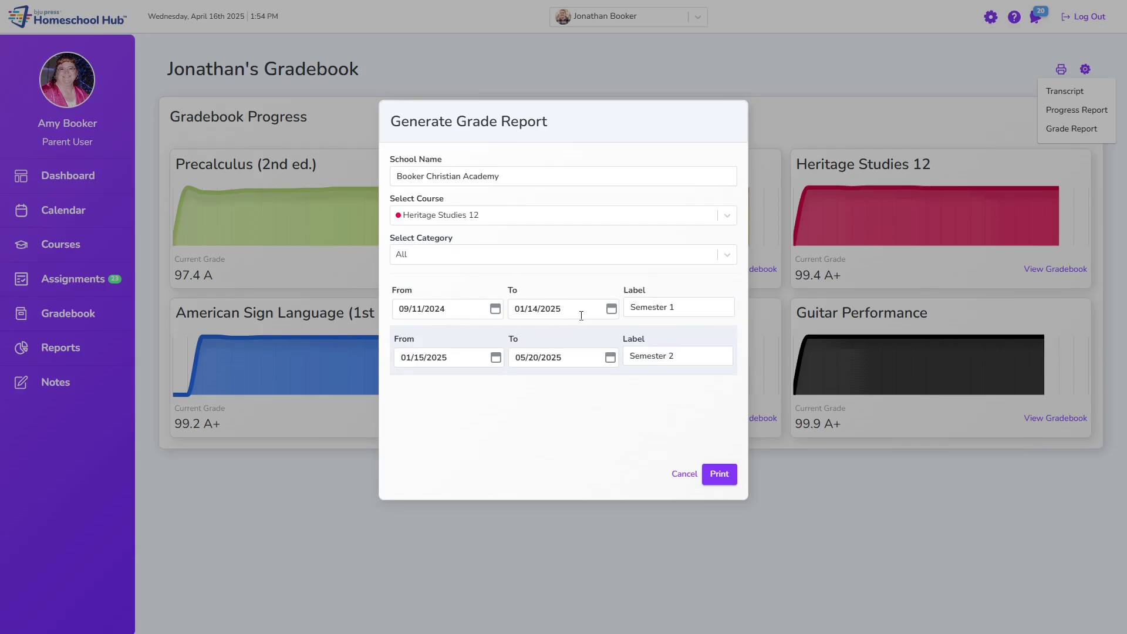
Print-preview the Heritage Studies 12 grade report, then cancel the preview.
{"action": "left_click", "coordinate": [718, 474]}
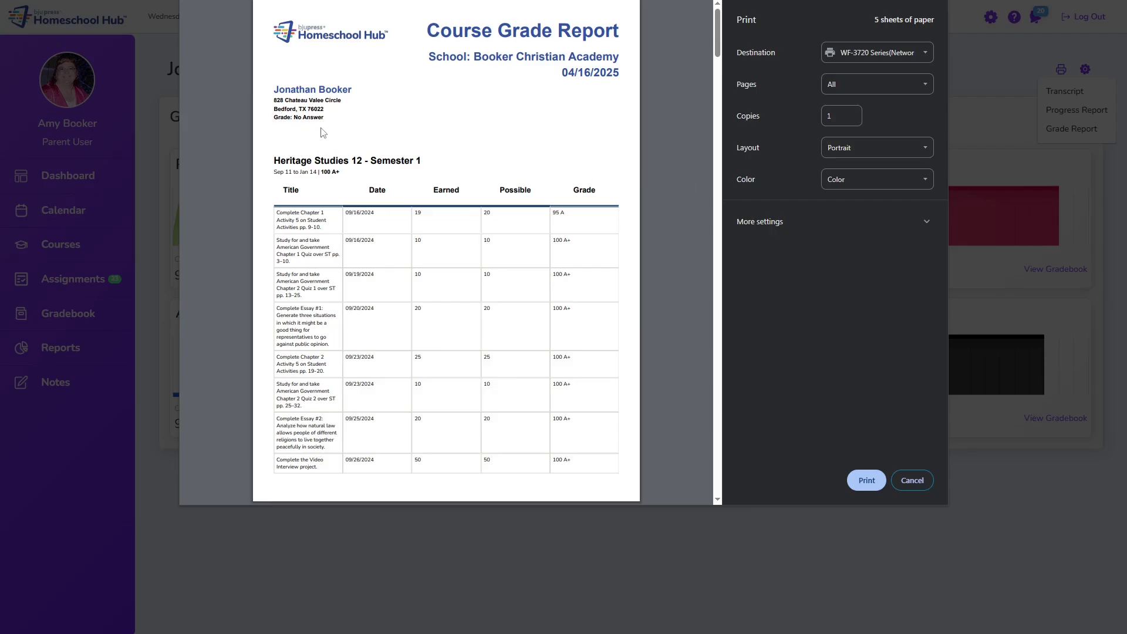
{"action": "left_click", "coordinate": [914, 487]}
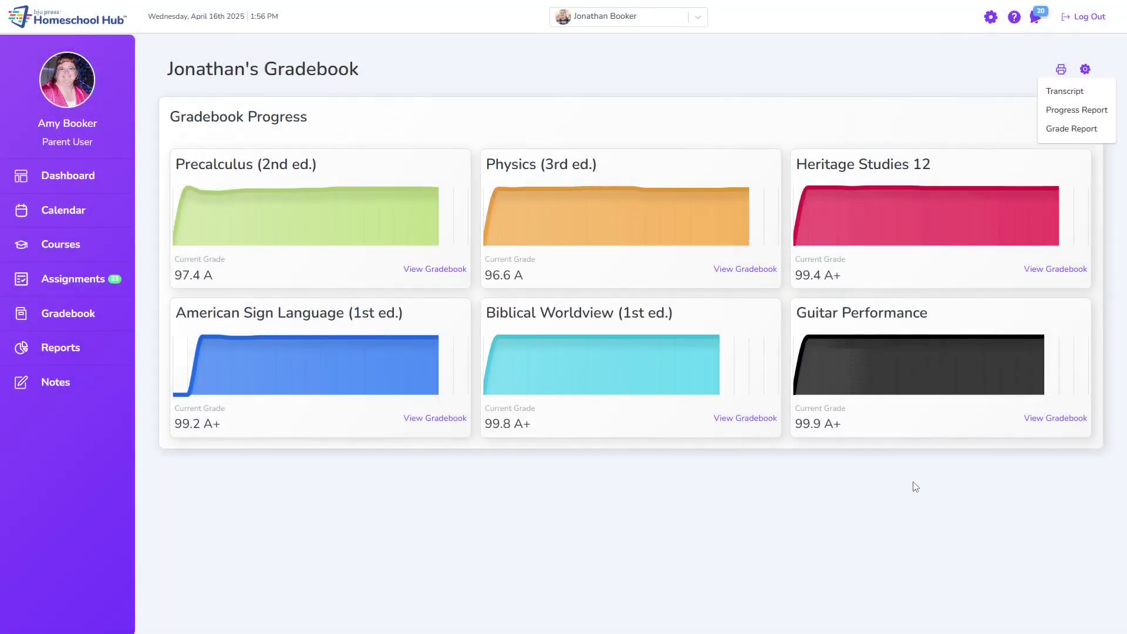
{"action": "left_click", "coordinate": [63, 124]}
{"action": "scroll", "coordinate": [849, 465], "scroll_direction": "down", "scroll_amount": 3}
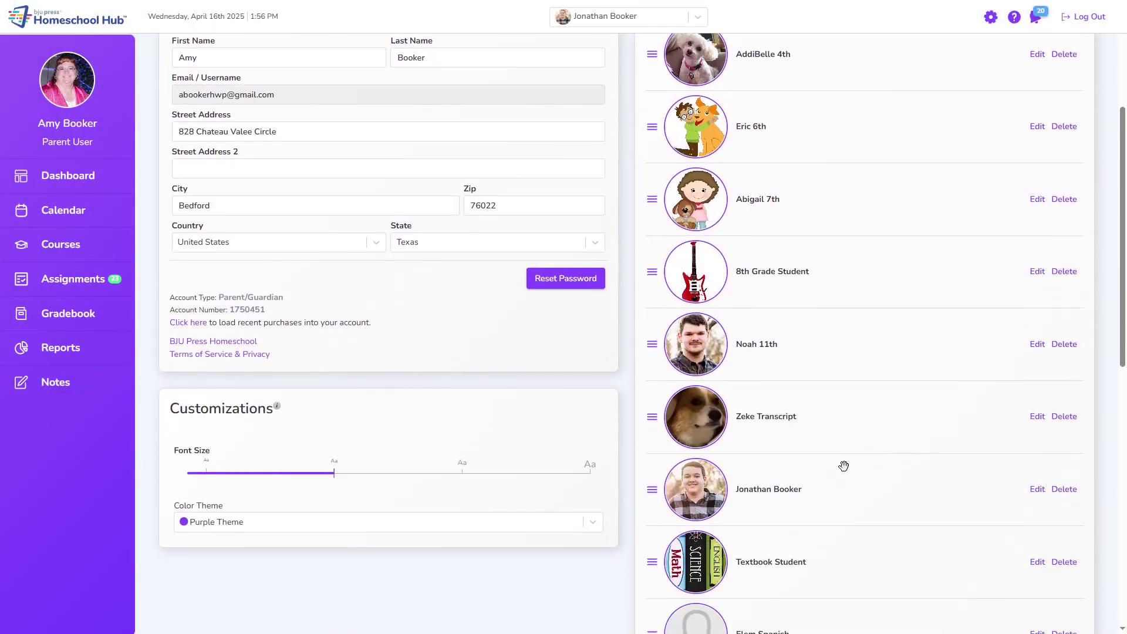
{"action": "left_click", "coordinate": [1036, 491]}
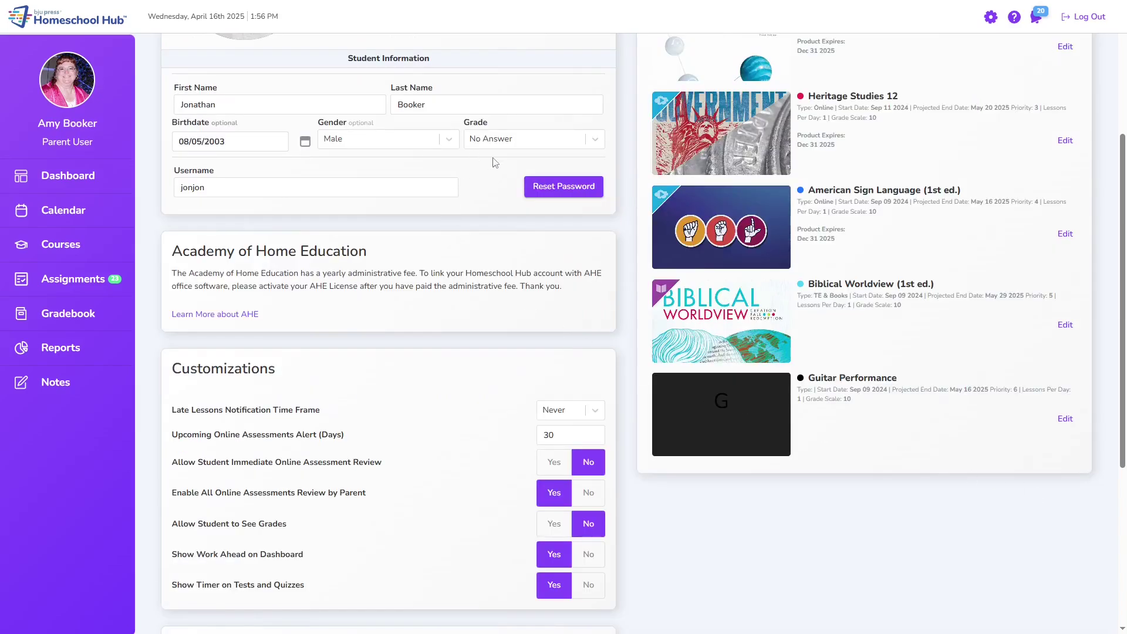
{"action": "left_click", "coordinate": [596, 139]}
{"action": "scroll", "coordinate": [520, 264], "scroll_direction": "down", "scroll_amount": 5}
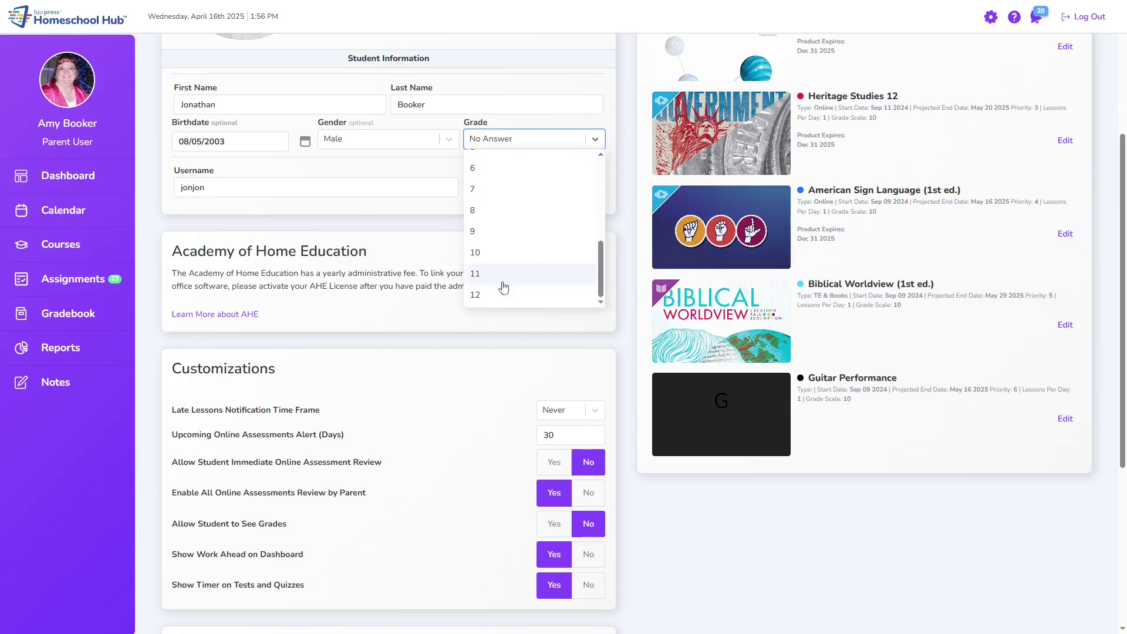
{"action": "left_click", "coordinate": [482, 297]}
{"action": "scroll", "coordinate": [577, 313], "scroll_direction": "up", "scroll_amount": 3}
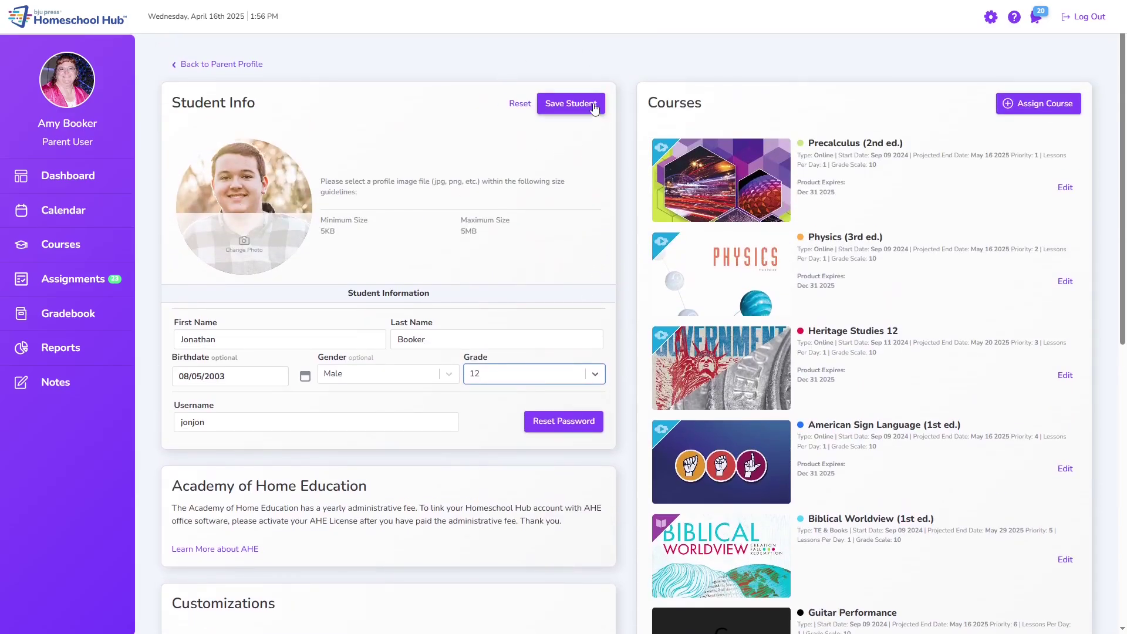
{"action": "left_click", "coordinate": [595, 108]}
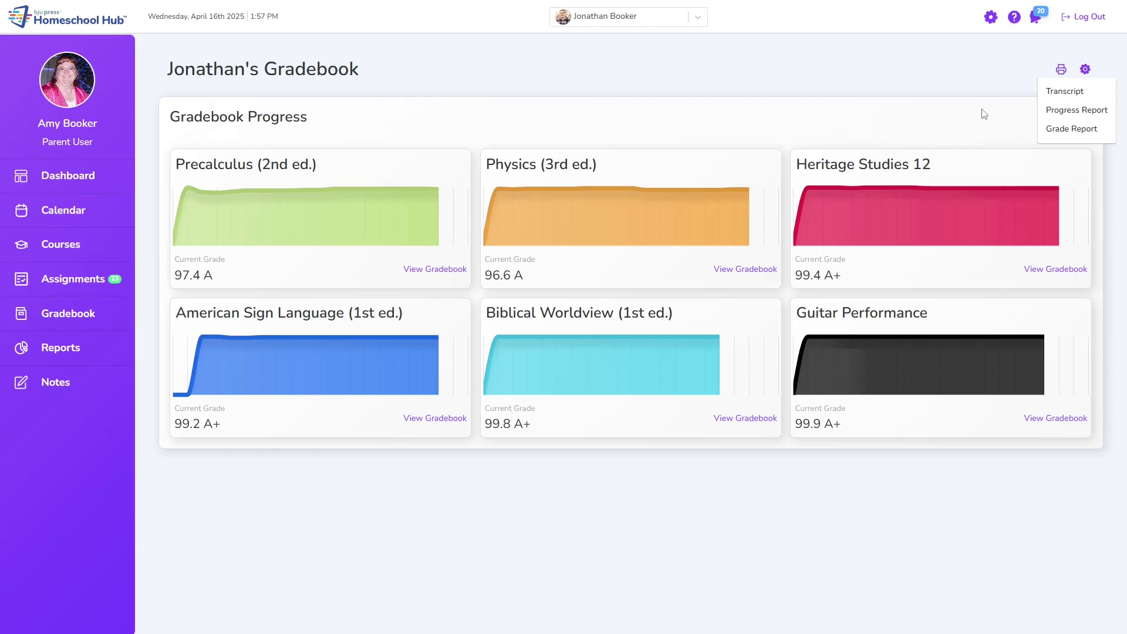
Preview a progress report with the custom period 09/01/24–09/30/24 labelled First Month.
{"action": "left_click", "coordinate": [1068, 108]}
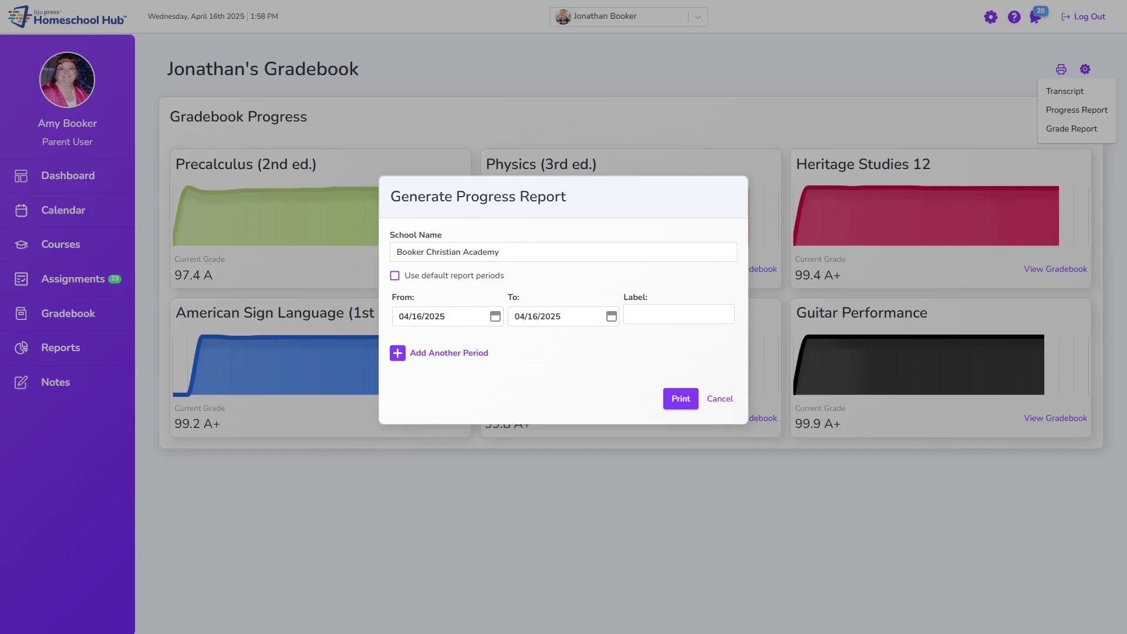
{"action": "left_click", "coordinate": [395, 276]}
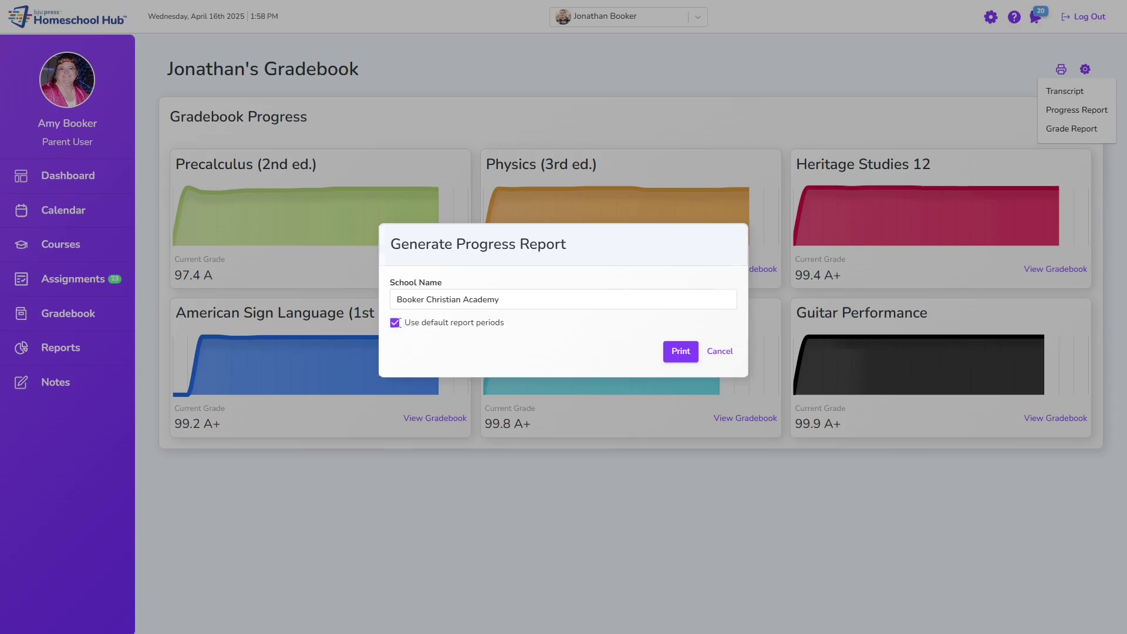
{"action": "left_click", "coordinate": [394, 323]}
{"action": "type", "text": "Firs"}
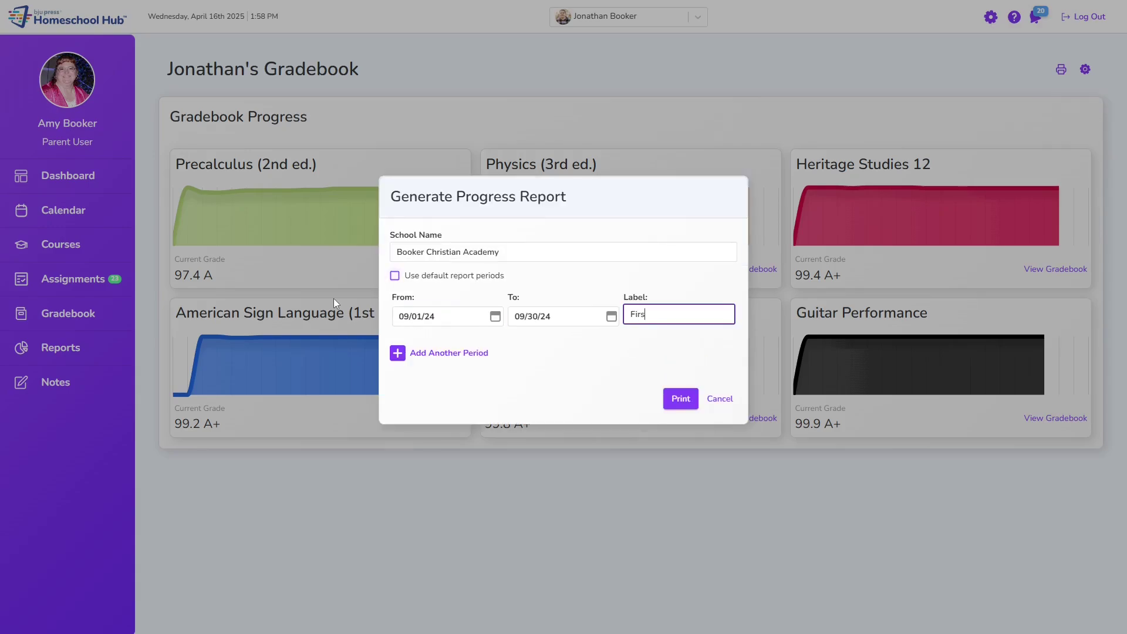
{"action": "type", "text": "t Month"}
{"action": "key", "text": "Return"}
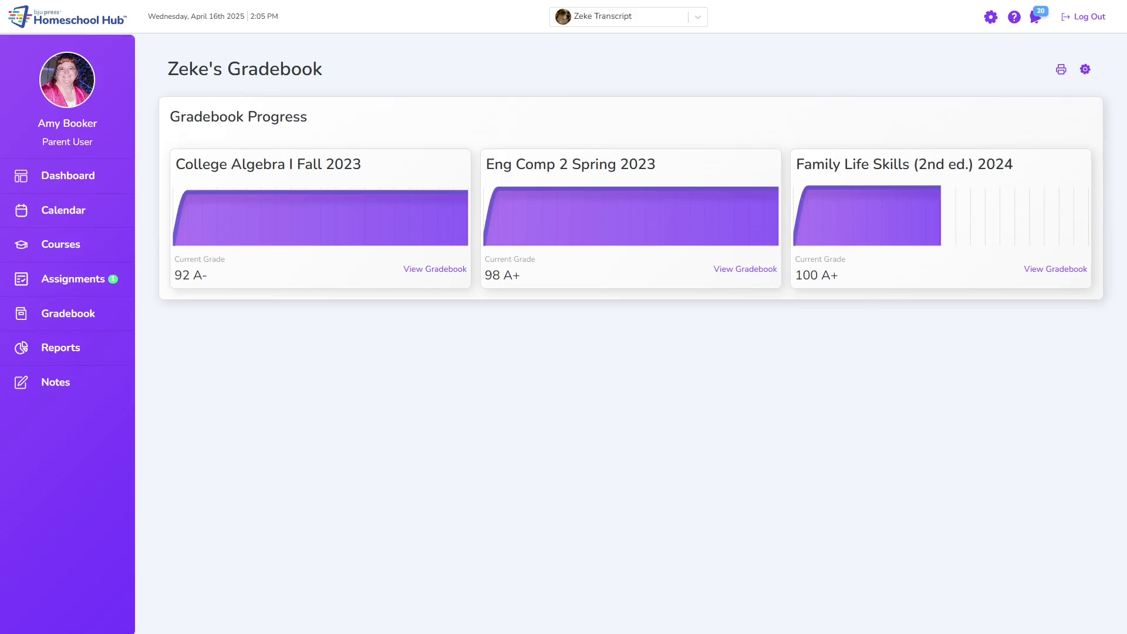
{"action": "left_click", "coordinate": [1059, 70]}
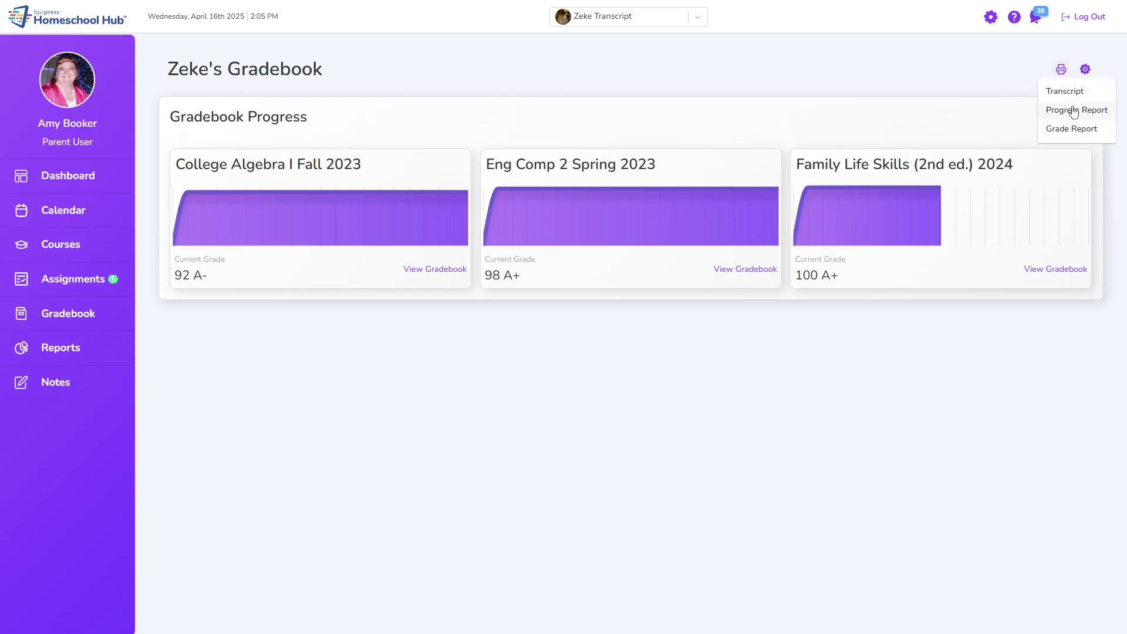
{"action": "left_click", "coordinate": [1065, 93]}
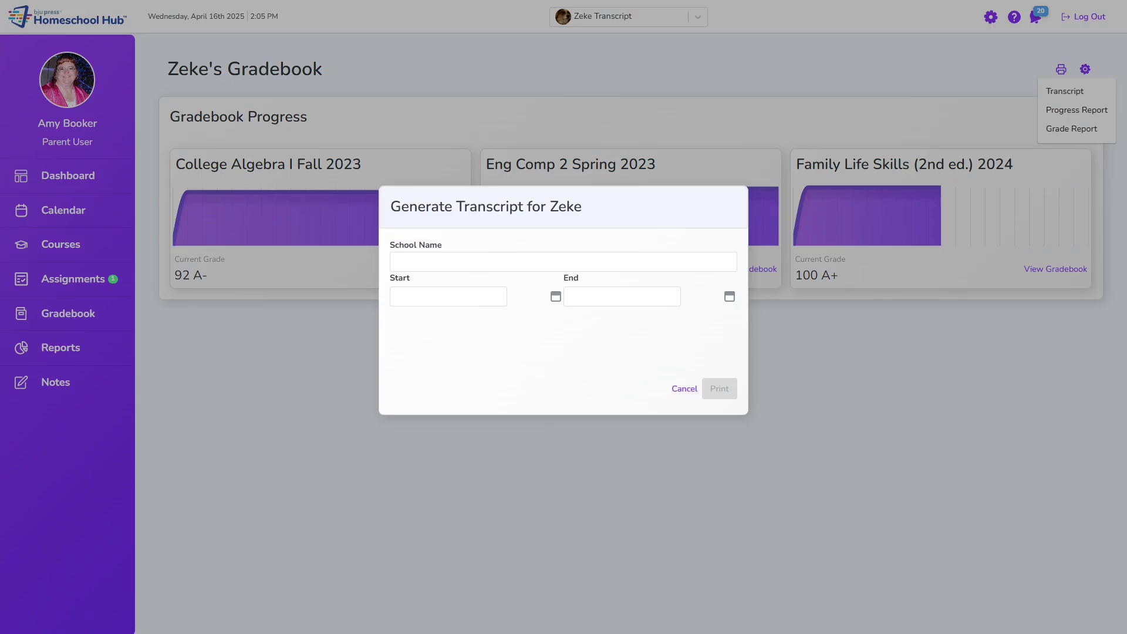
{"action": "left_click", "coordinate": [425, 262]}
{"action": "type", "text": "Booker Christian Academy"}
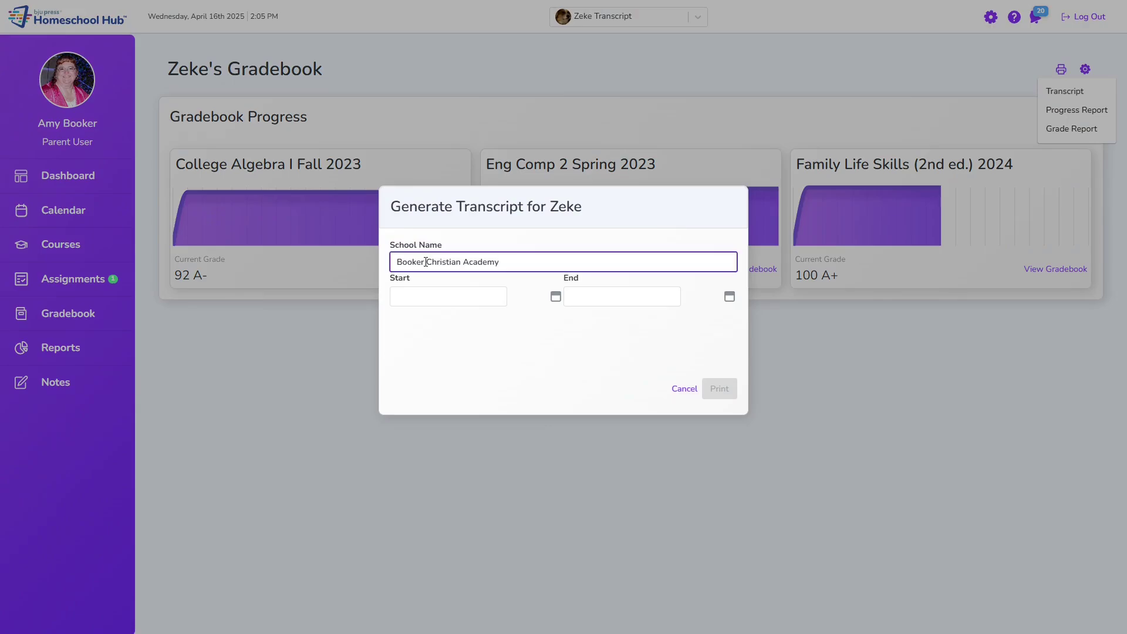
{"action": "left_click", "coordinate": [437, 294]}
{"action": "type", "text": "08/01/2020"}
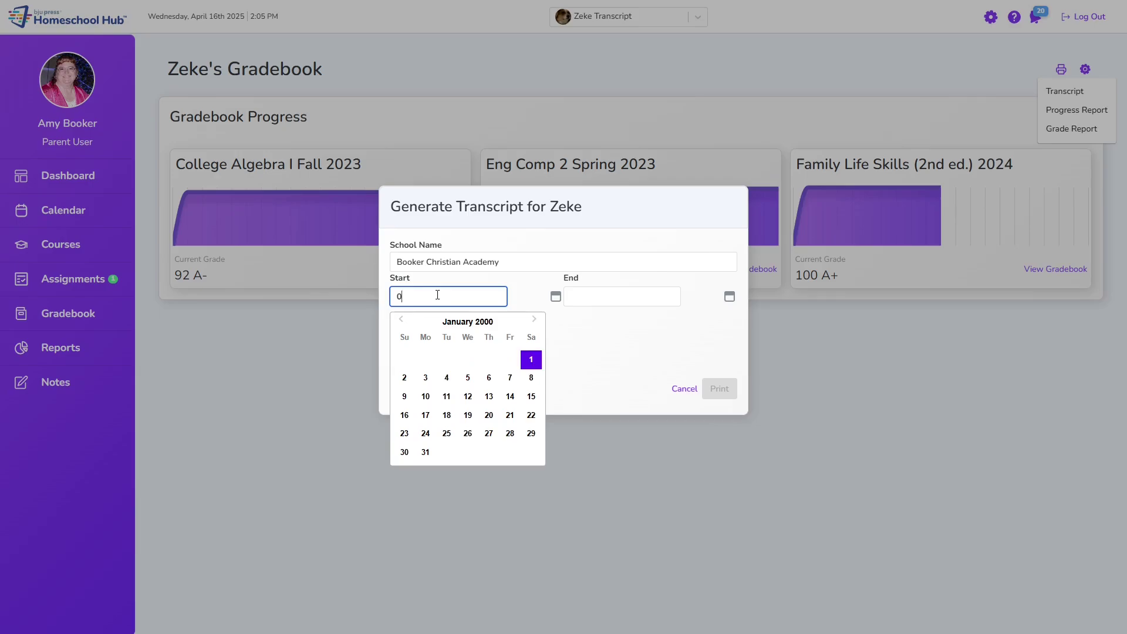
{"action": "left_click", "coordinate": [581, 298]}
{"action": "type", "text": "05/"}
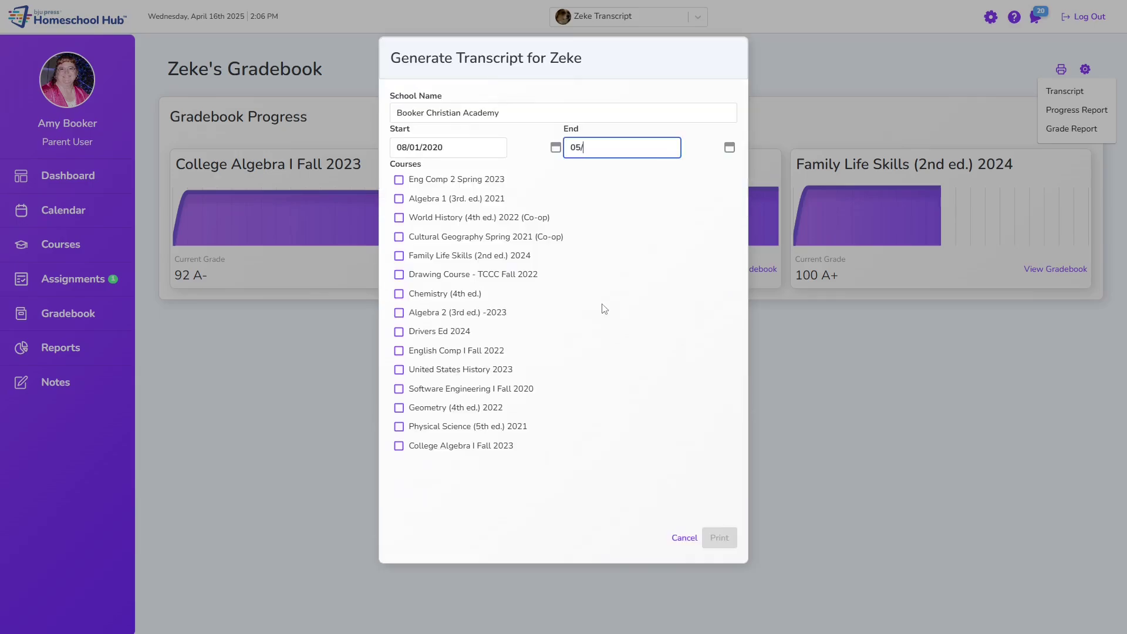
{"action": "type", "text": "31/24"}
{"action": "key", "text": "Return"}
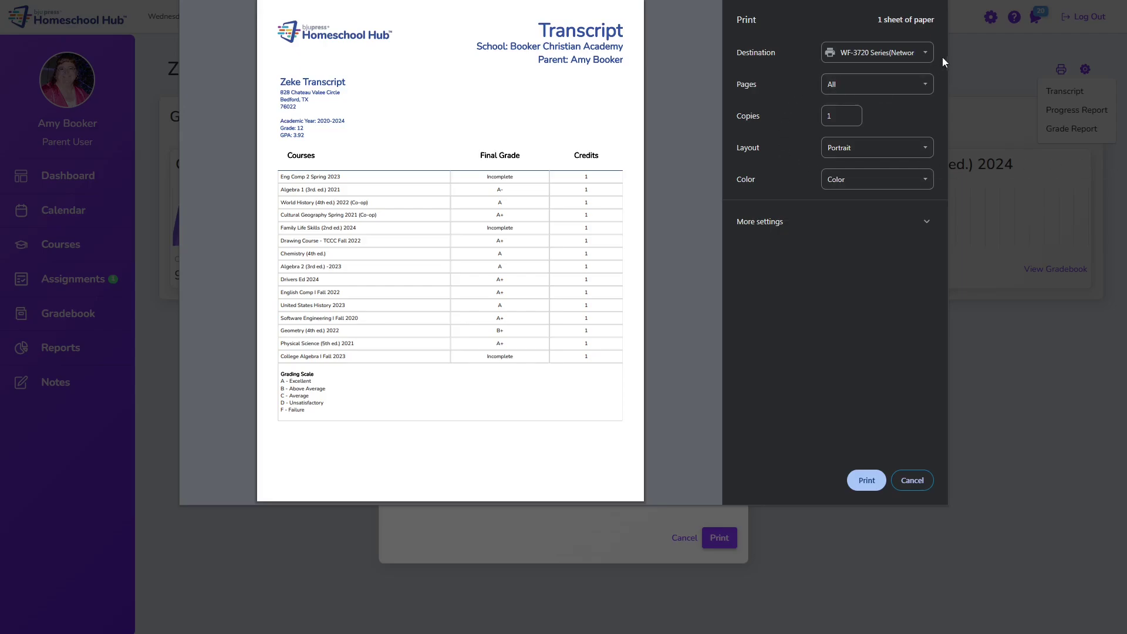
Set the print destination to Microsoft Print to PDF.
{"action": "left_click", "coordinate": [896, 55]}
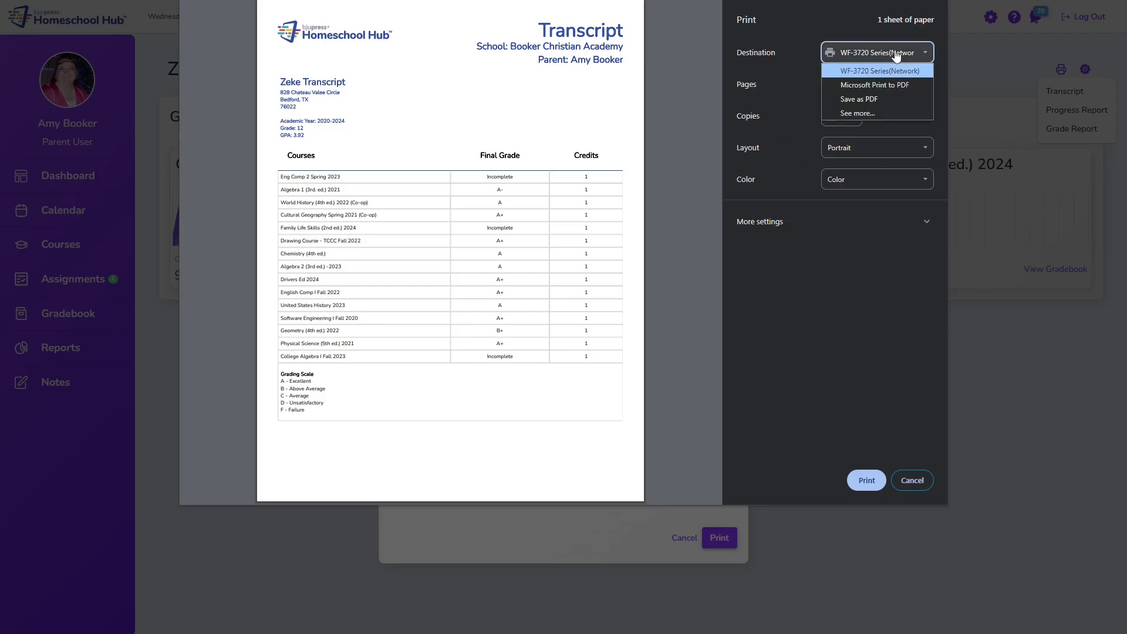
{"action": "key", "text": "Down"}
{"action": "key", "text": "Return"}
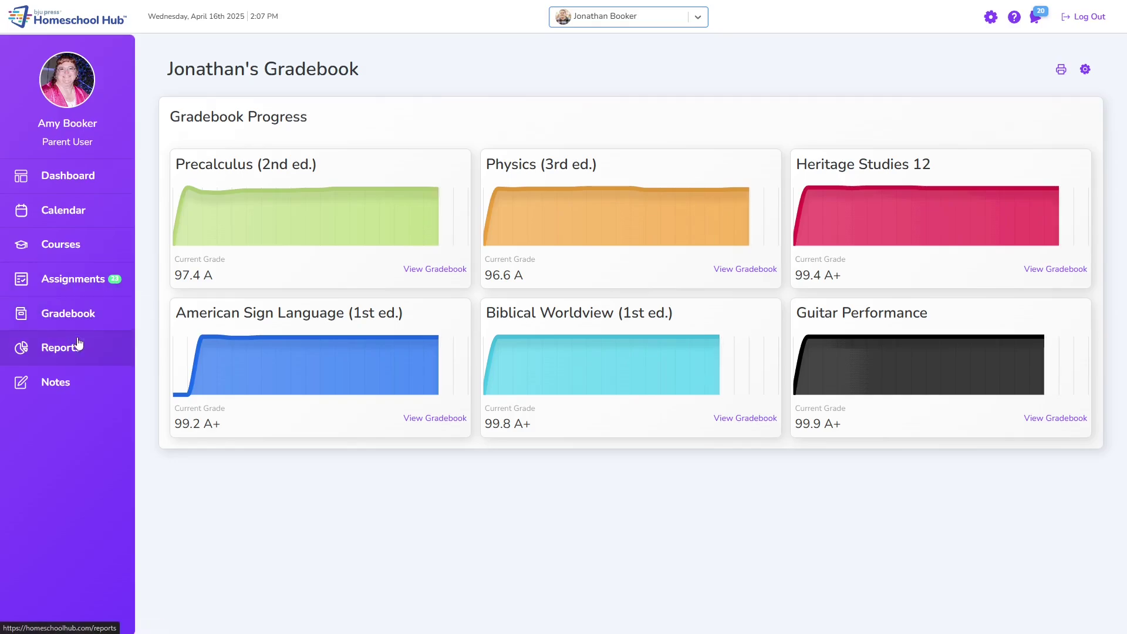
Show the April 13–19 week on the Reports page and open its printable reports list.
{"action": "left_click", "coordinate": [77, 351]}
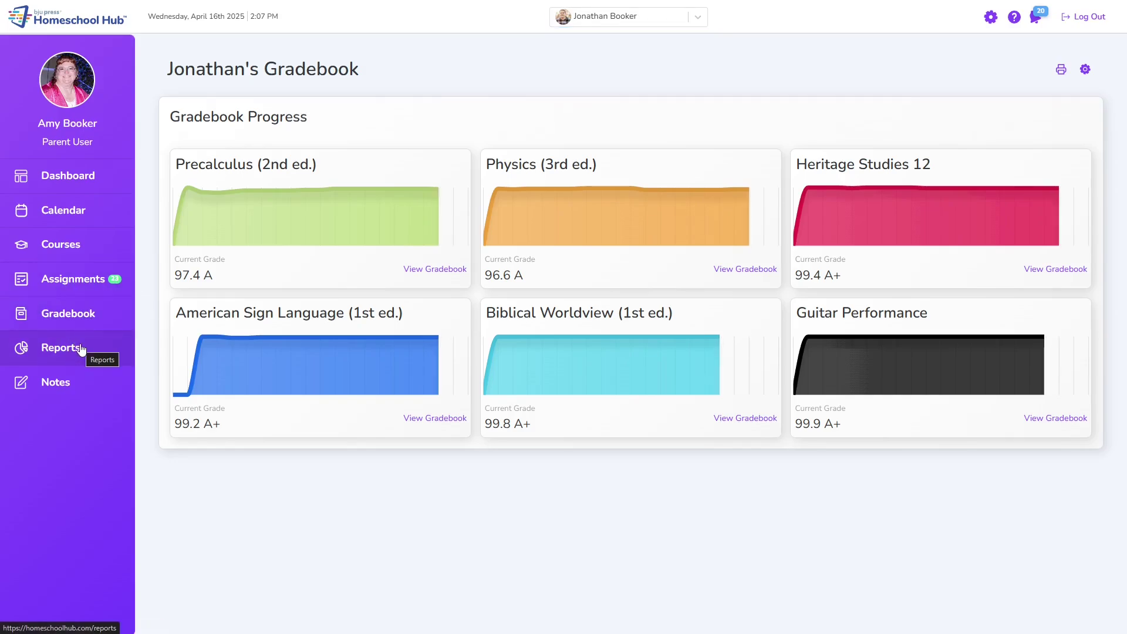
{"action": "left_click", "coordinate": [82, 351]}
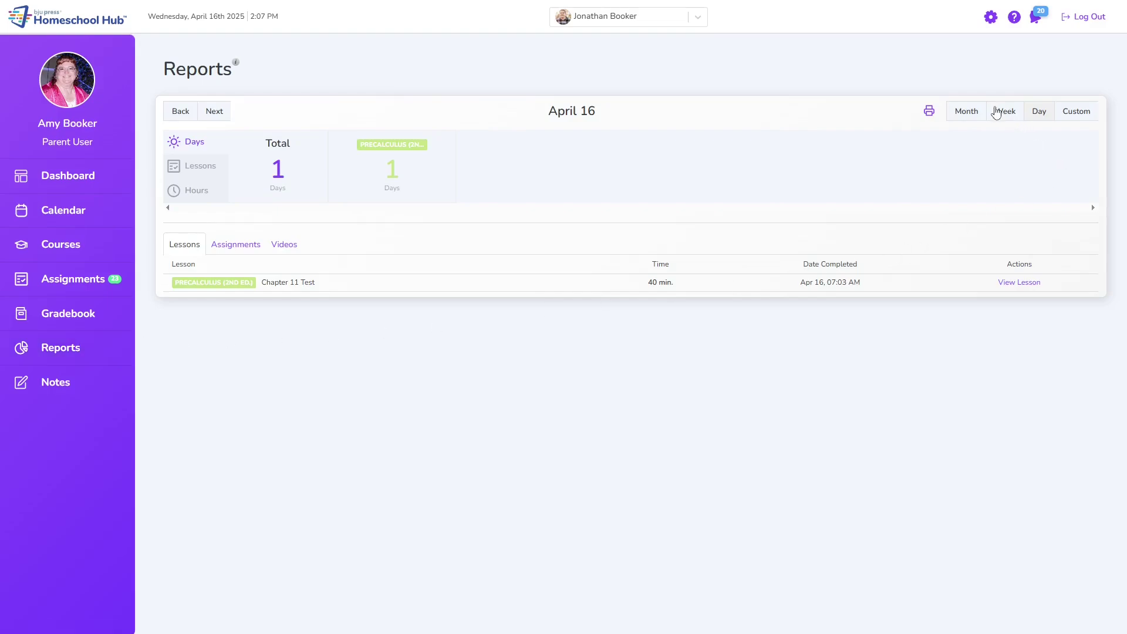
{"action": "left_click", "coordinate": [996, 112]}
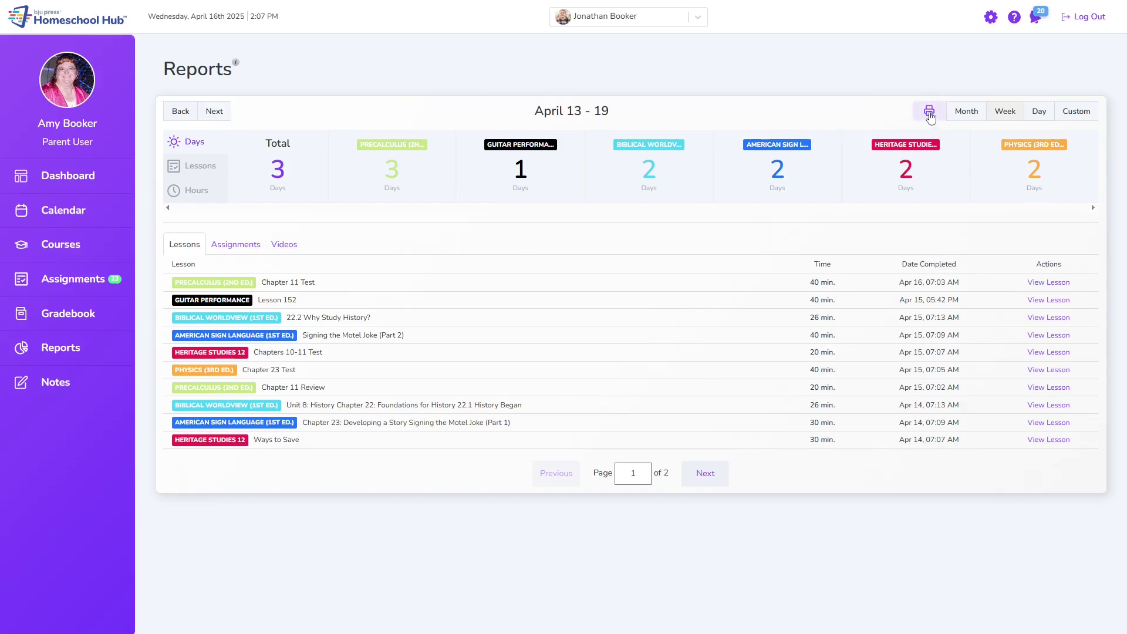
{"action": "left_click", "coordinate": [929, 113]}
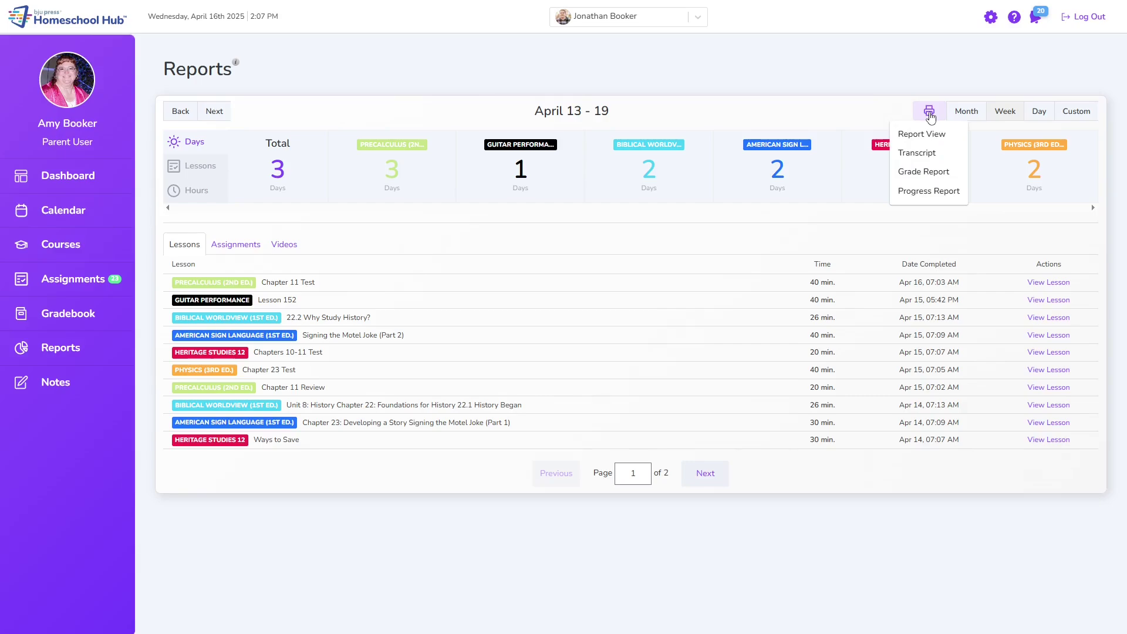